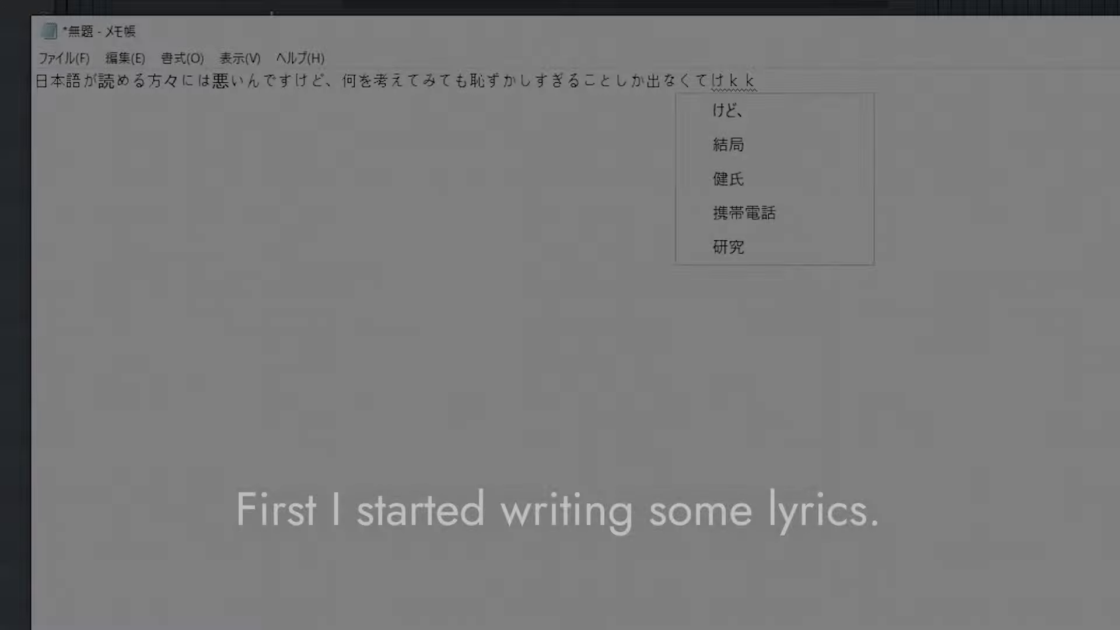
Step: Commit the pending text, write "akiramemashita" (諦めました) on its own line in the lyrics note and add blank lines
{"action": "key", "text": "Return"}
{"action": "type", "text": "akiramemashita"}
{"action": "key", "text": "Return"}
{"action": "key", "text": "Return"}
{"action": "key", "text": "Return"}
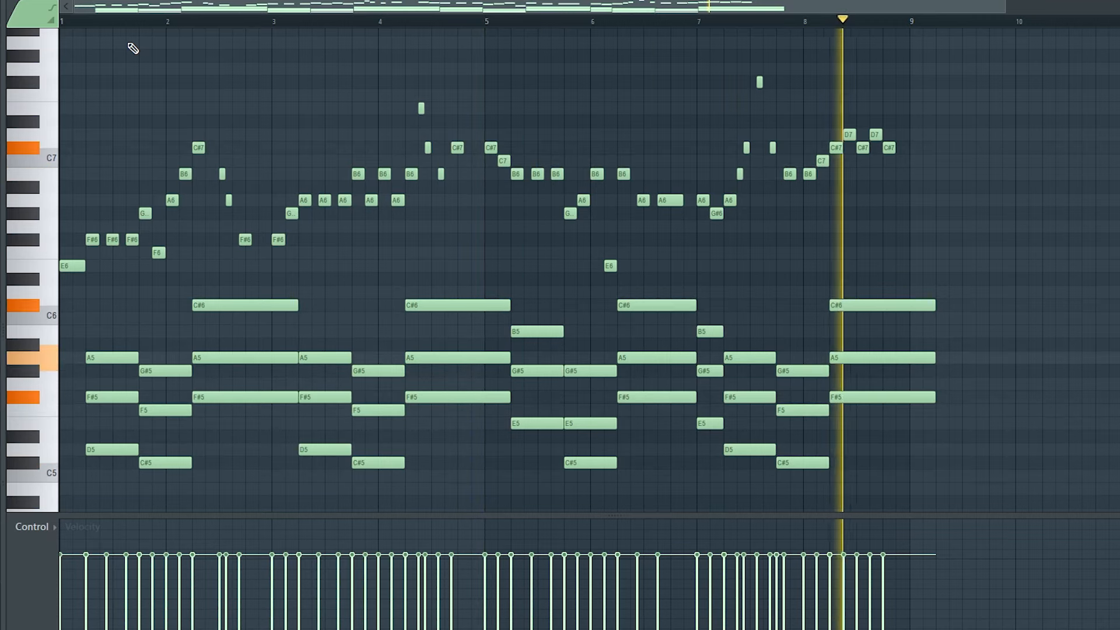
Step: Separate the melody notes above the chords into their own vocal part in the piano roll and deselect them
{"action": "left_click_drag", "start_coordinate": [995, 275], "coordinate": [58, 35]}
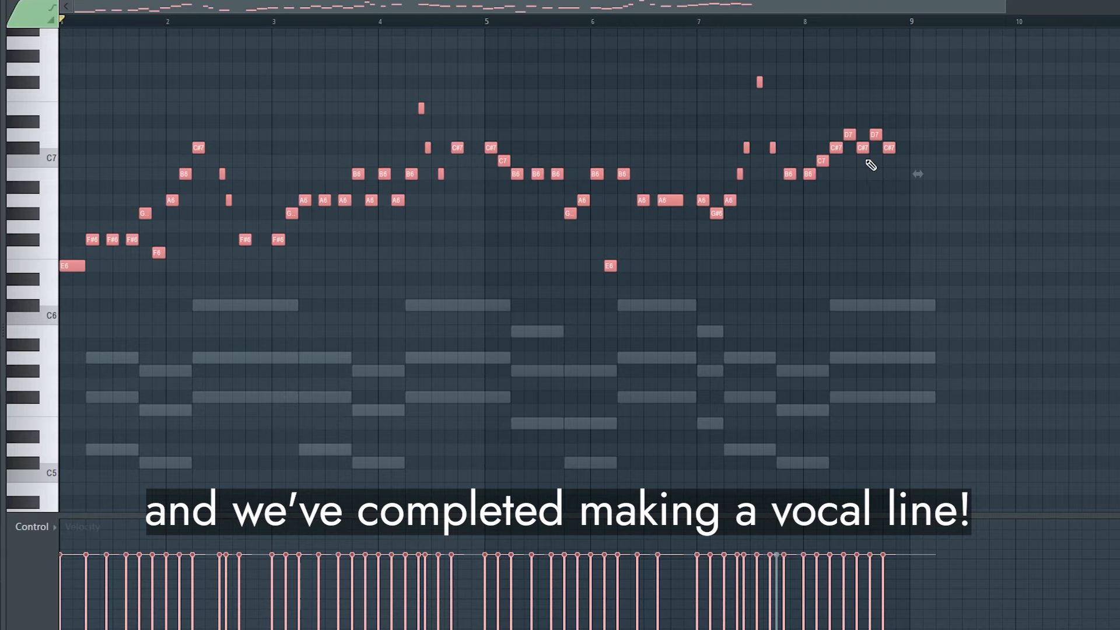
{"action": "left_click", "coordinate": [1015, 200]}
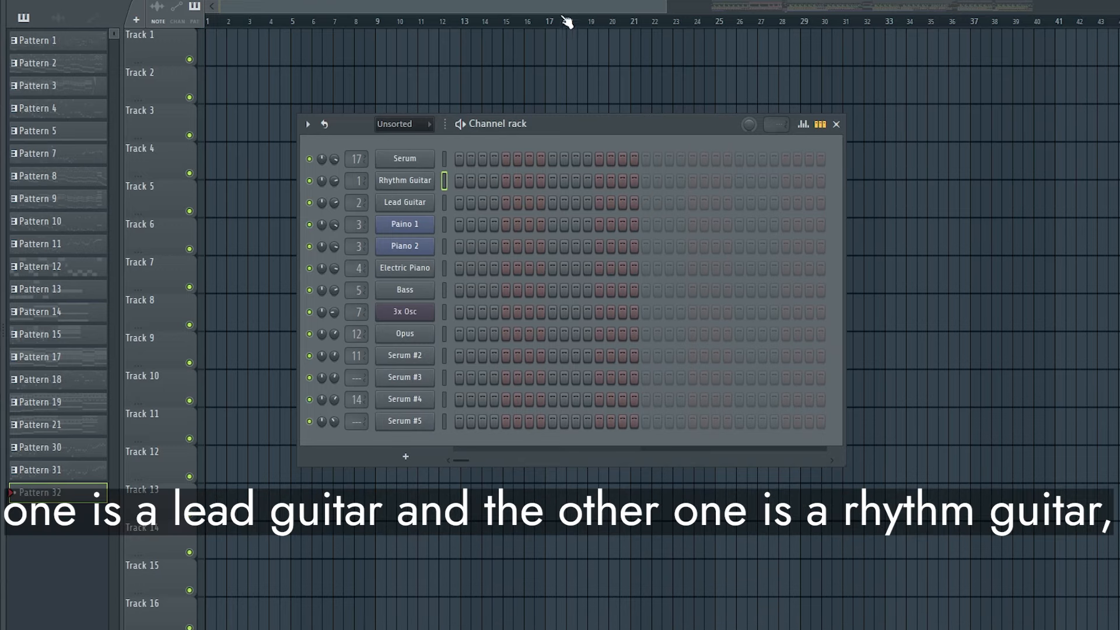
Step: Bring the chord progression into the Rhythm Guitar channel's piano roll and move the selected chords from bar 5 to bar 1
{"action": "key", "text": "F9"}
{"action": "left_click", "coordinate": [316, 188]}
{"action": "left_click", "coordinate": [962, 225]}
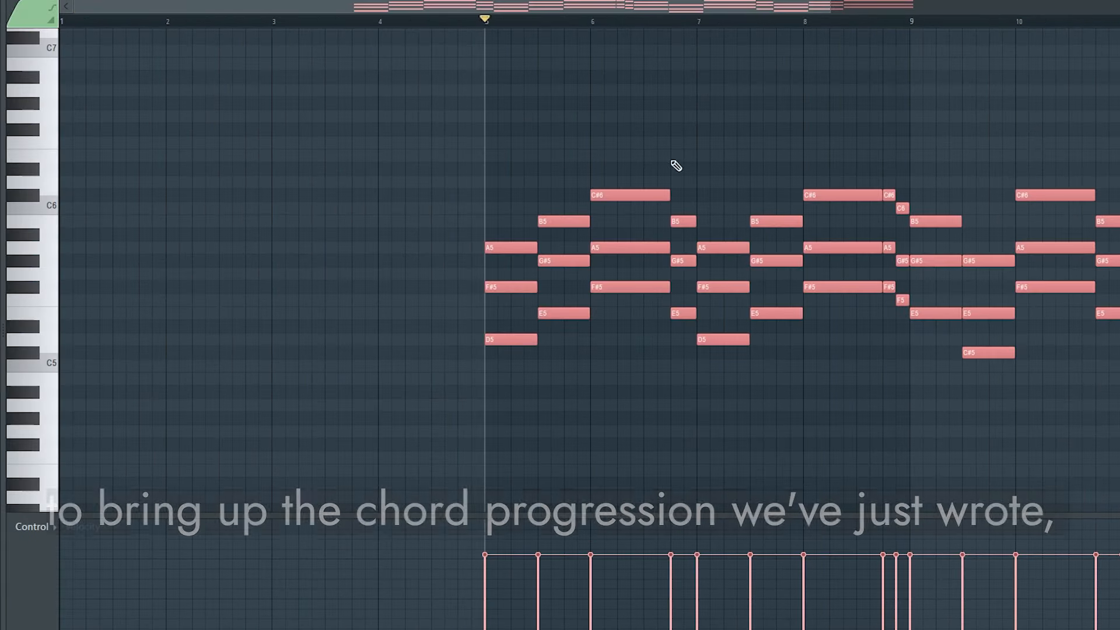
{"action": "left_click_drag", "start_coordinate": [488, 247], "coordinate": [63, 239]}
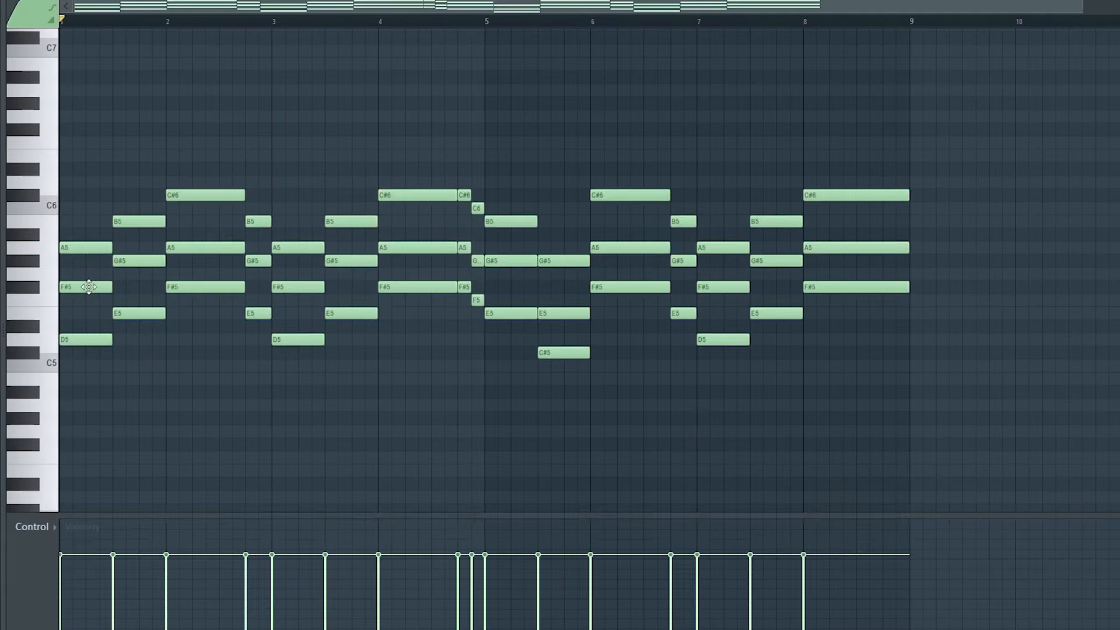
Step: Delete the third from each chord in the rhythm guitar progression to leave power chords
{"action": "right_click", "coordinate": [88, 287]}
{"action": "right_click", "coordinate": [139, 261]}
{"action": "right_click", "coordinate": [193, 247]}
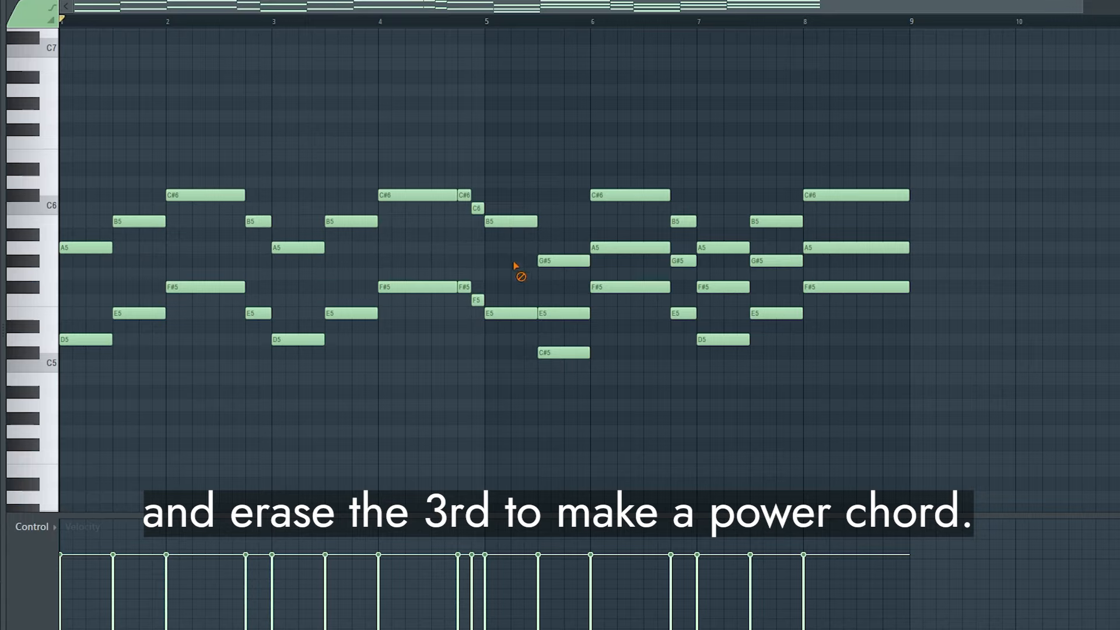
{"action": "right_click", "coordinate": [643, 247]}
{"action": "right_click", "coordinate": [684, 261]}
{"action": "right_click", "coordinate": [724, 286]}
{"action": "right_click", "coordinate": [776, 261]}
{"action": "right_click", "coordinate": [845, 250]}
Step: Chop the rhythm guitar's power-chord notes into shorter repeated notes with the Chop tool and play the part back
{"action": "left_click", "coordinate": [12, 3]}
{"action": "mouse_move", "coordinate": [88, 44]}
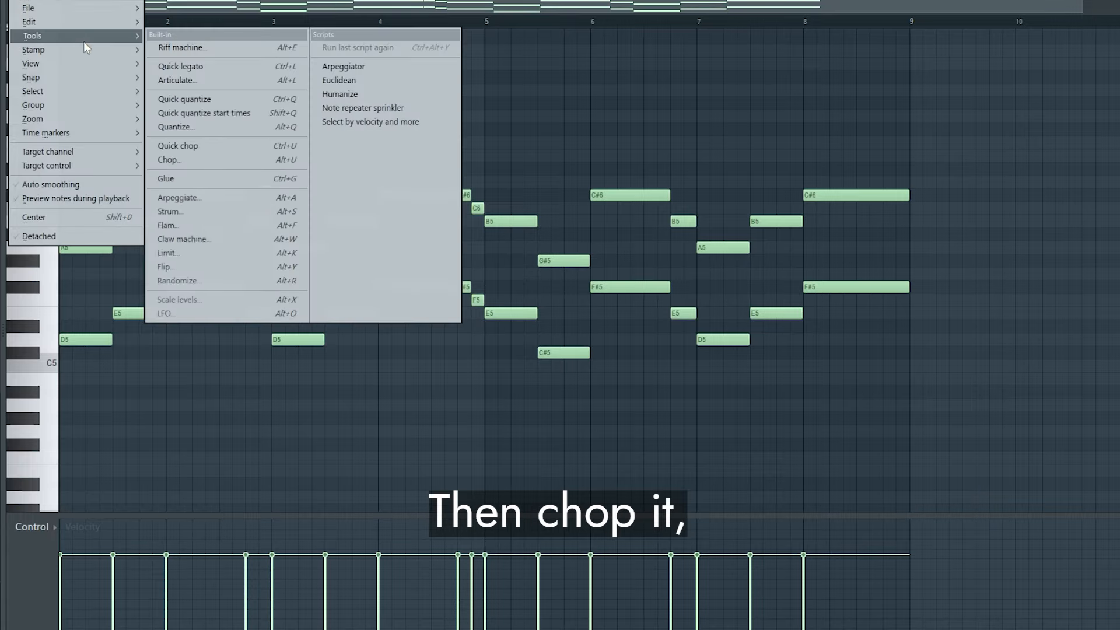
{"action": "left_click", "coordinate": [195, 161]}
{"action": "left_click", "coordinate": [601, 392]}
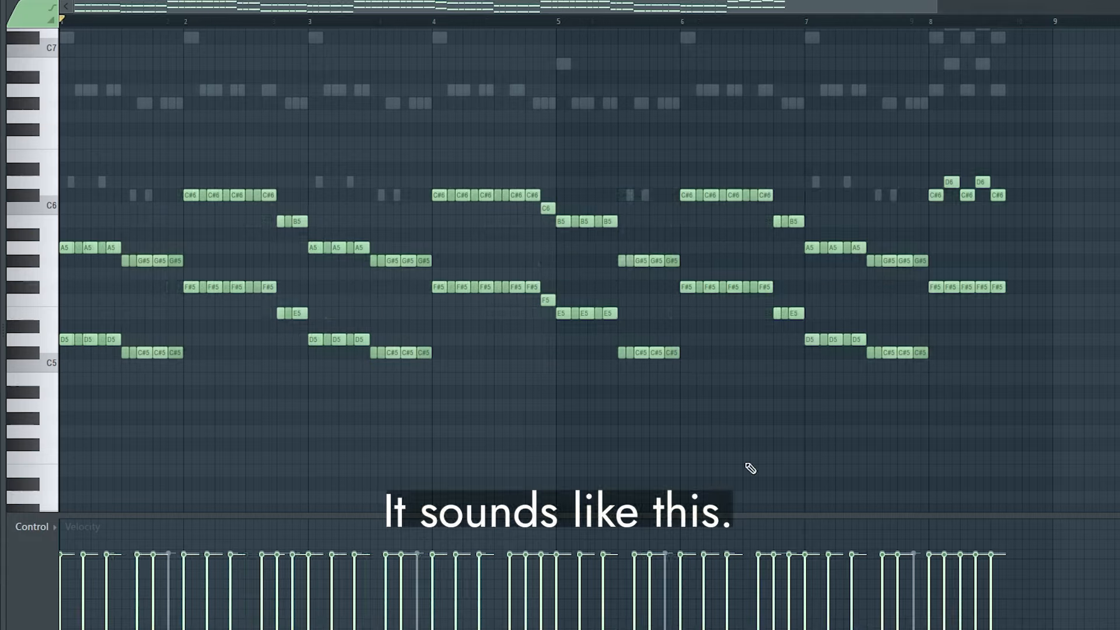
{"action": "scroll", "coordinate": [750, 466], "scroll_direction": "down", "scroll_amount": 2}
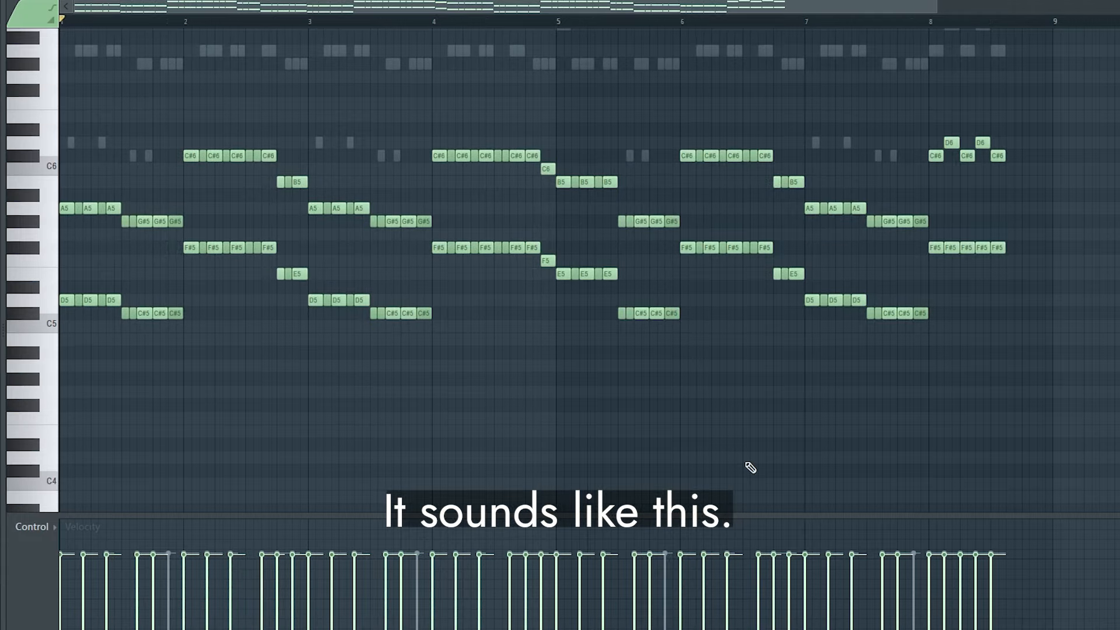
{"action": "key", "text": "space"}
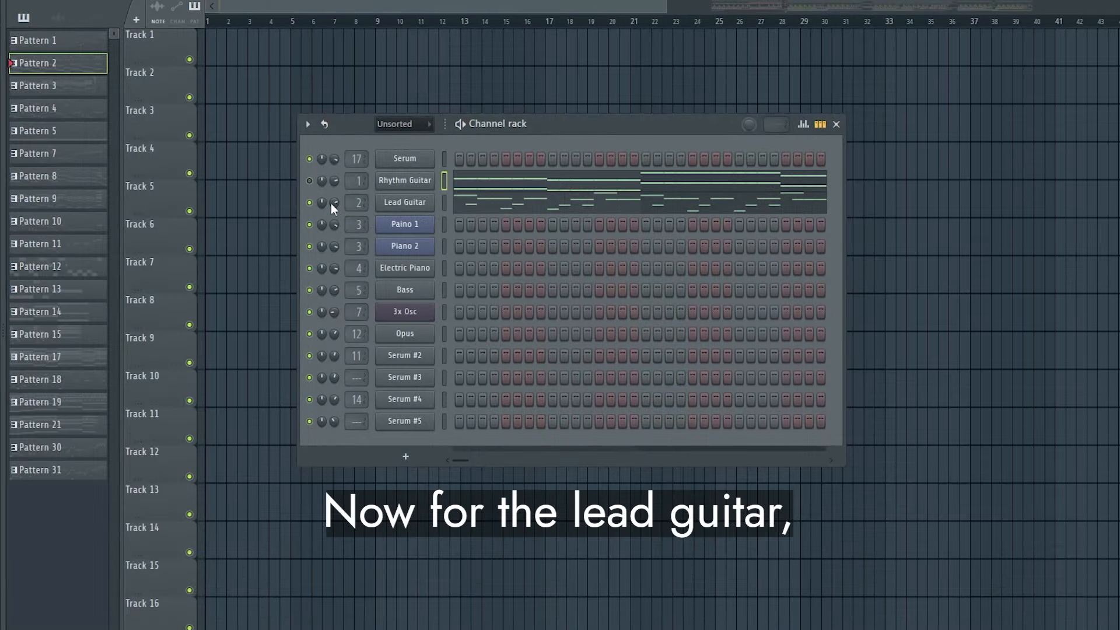
Step: Open the Lead Guitar notes and play them, and play the full guitar arrangement of Pattern 2 in the playlist
{"action": "left_click", "coordinate": [493, 203]}
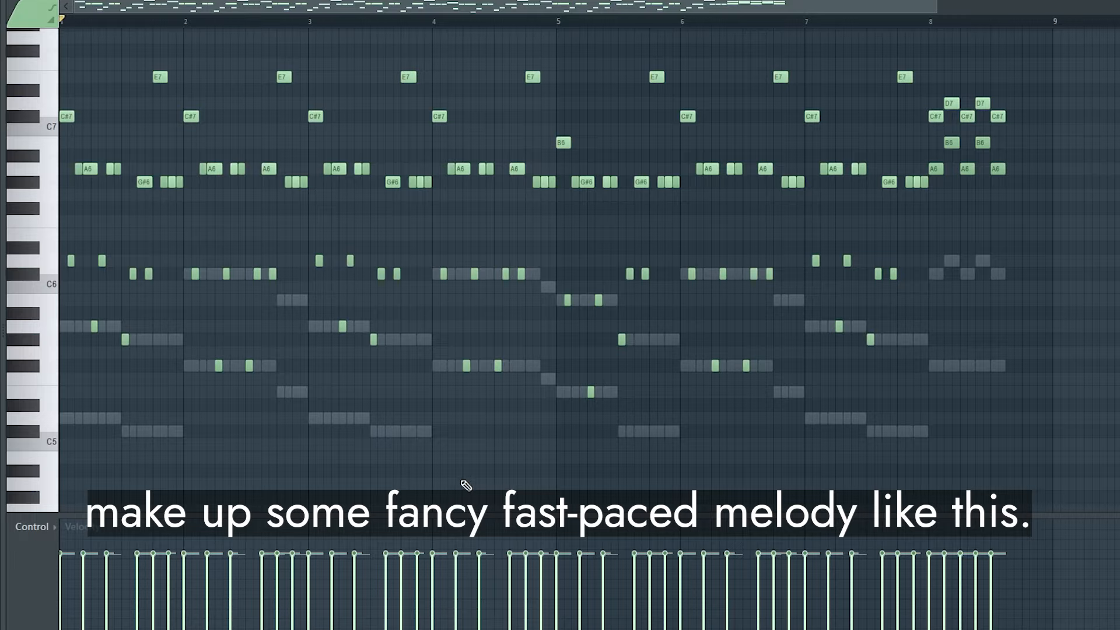
{"action": "scroll", "coordinate": [466, 484], "scroll_direction": "up", "scroll_amount": 1}
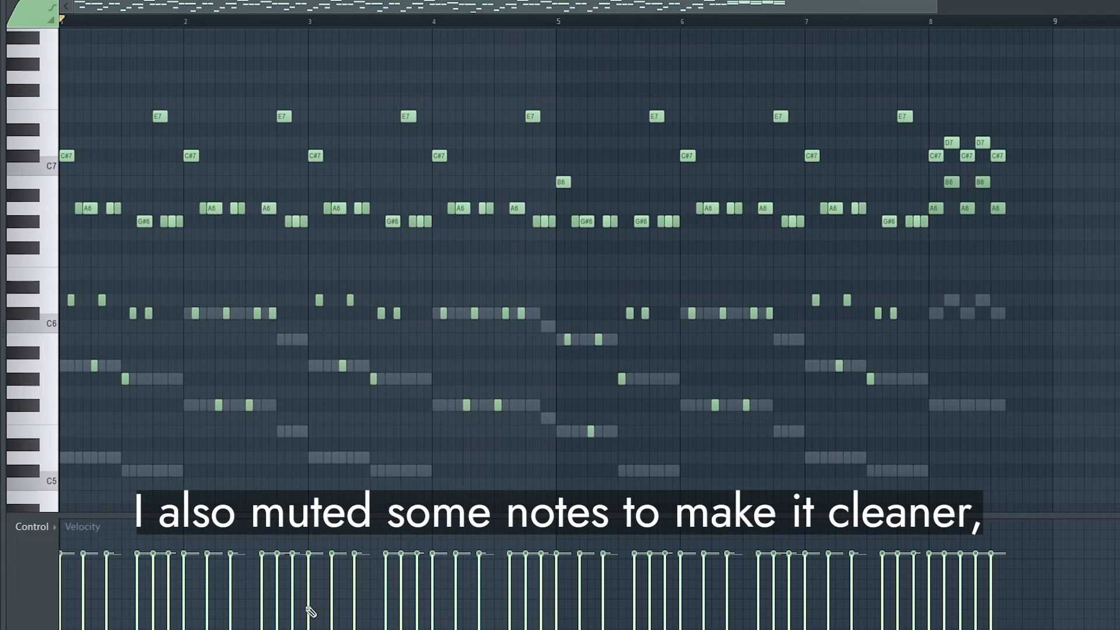
{"action": "key", "text": "space"}
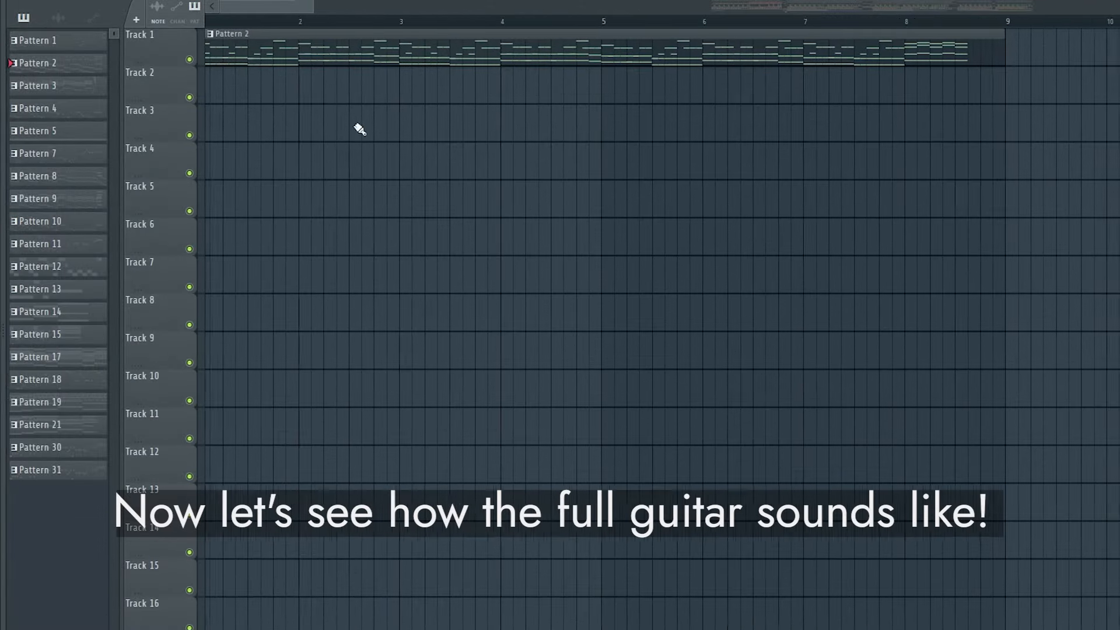
{"action": "left_click_drag", "start_coordinate": [360, 129], "coordinate": [732, 276]}
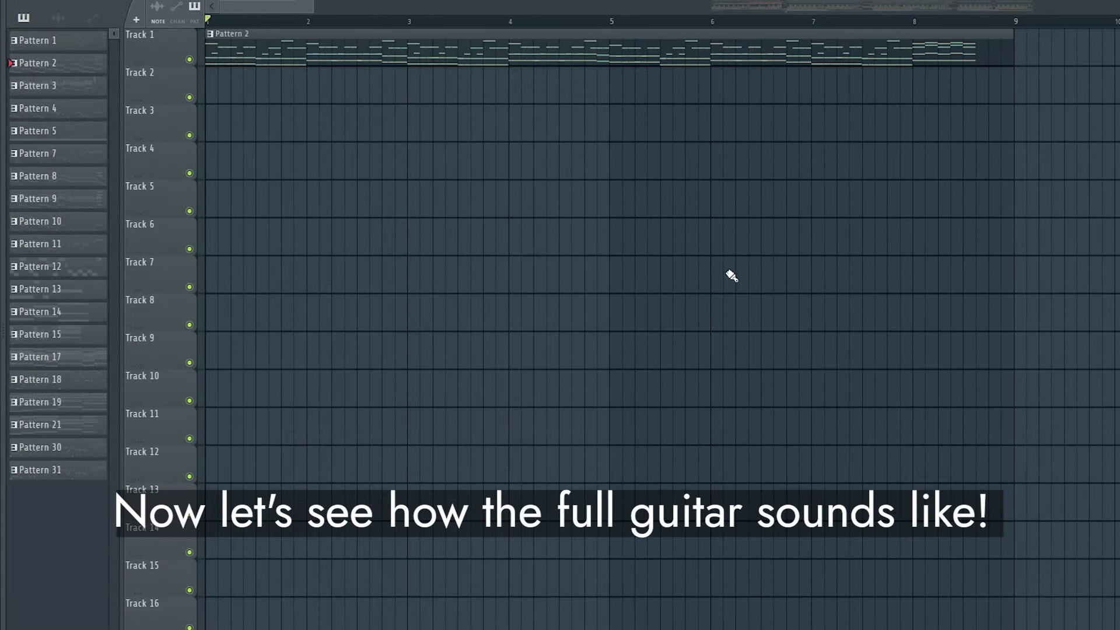
{"action": "key", "text": "space"}
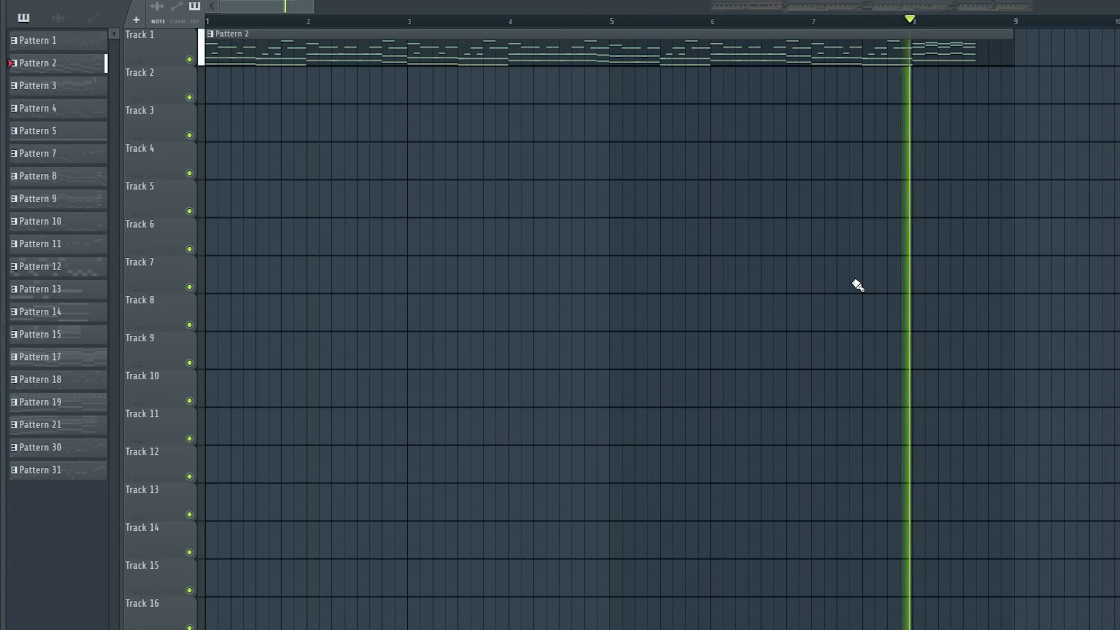
Step: Open the first piano's chord notes for review and play the second piano's rhythmic chord part
{"action": "key", "text": "F6"}
{"action": "left_click", "coordinate": [419, 225]}
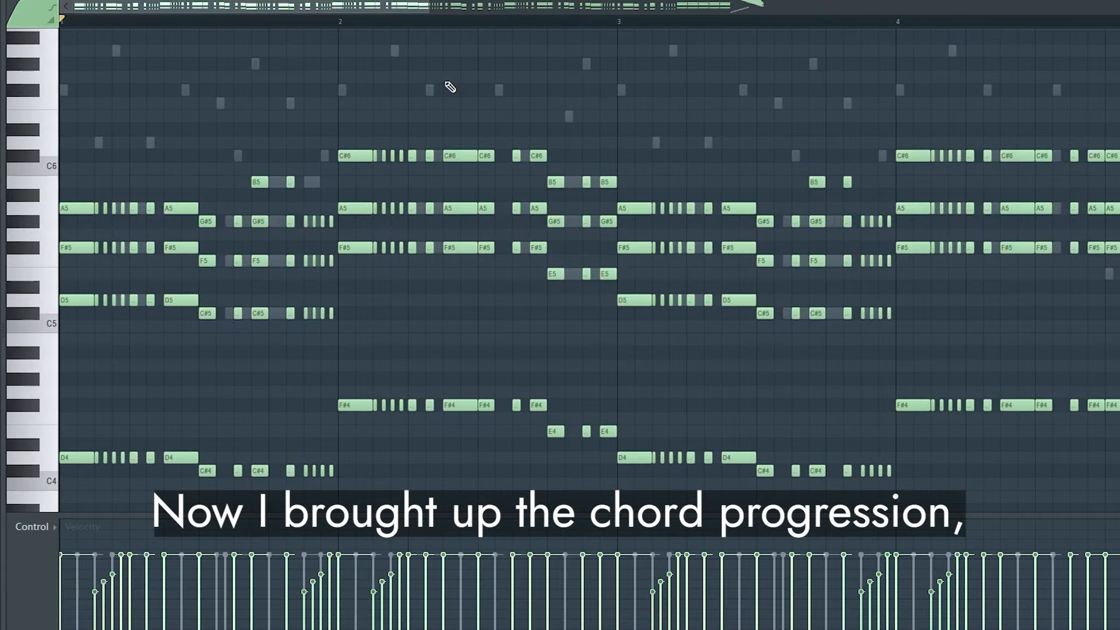
{"action": "scroll", "coordinate": [450, 87], "scroll_direction": "down", "scroll_amount": 2}
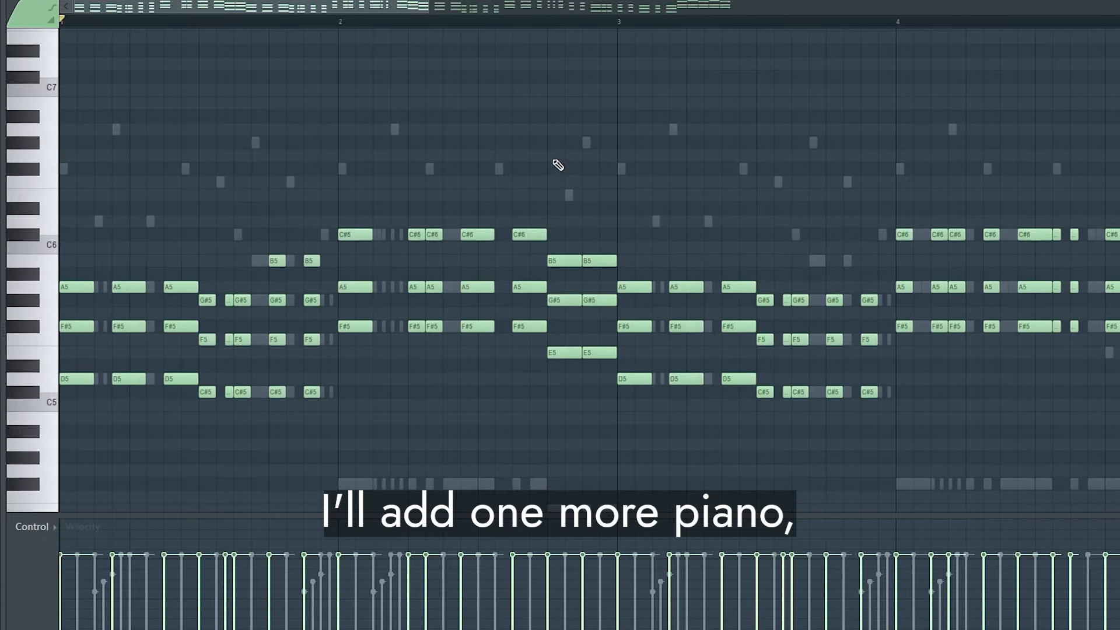
{"action": "scroll", "coordinate": [662, 86], "scroll_direction": "down", "scroll_amount": 1}
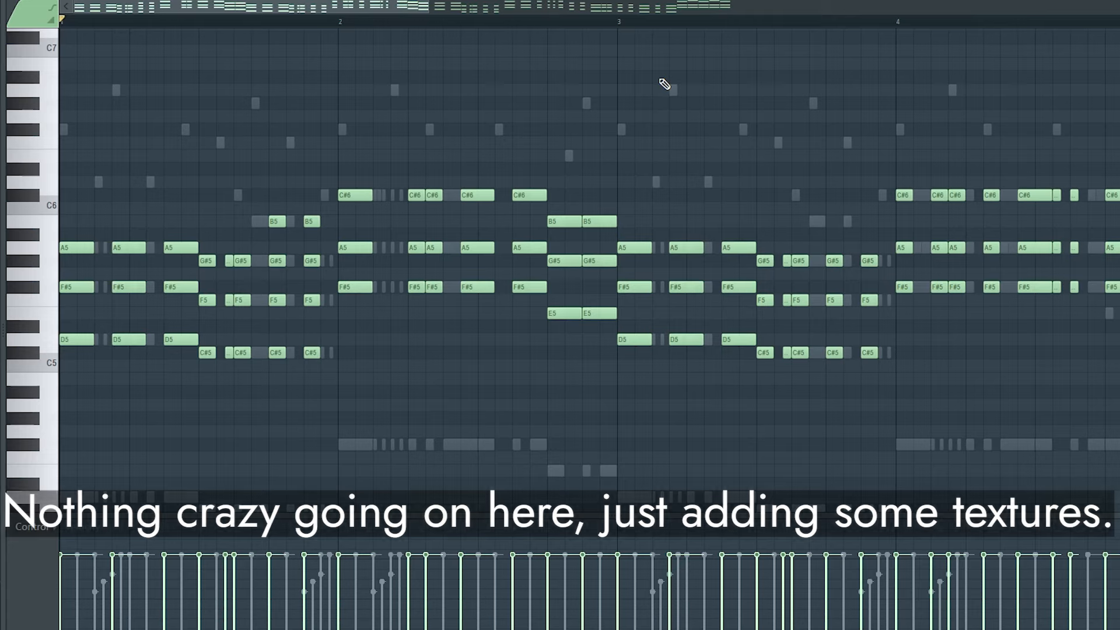
{"action": "key", "text": "space"}
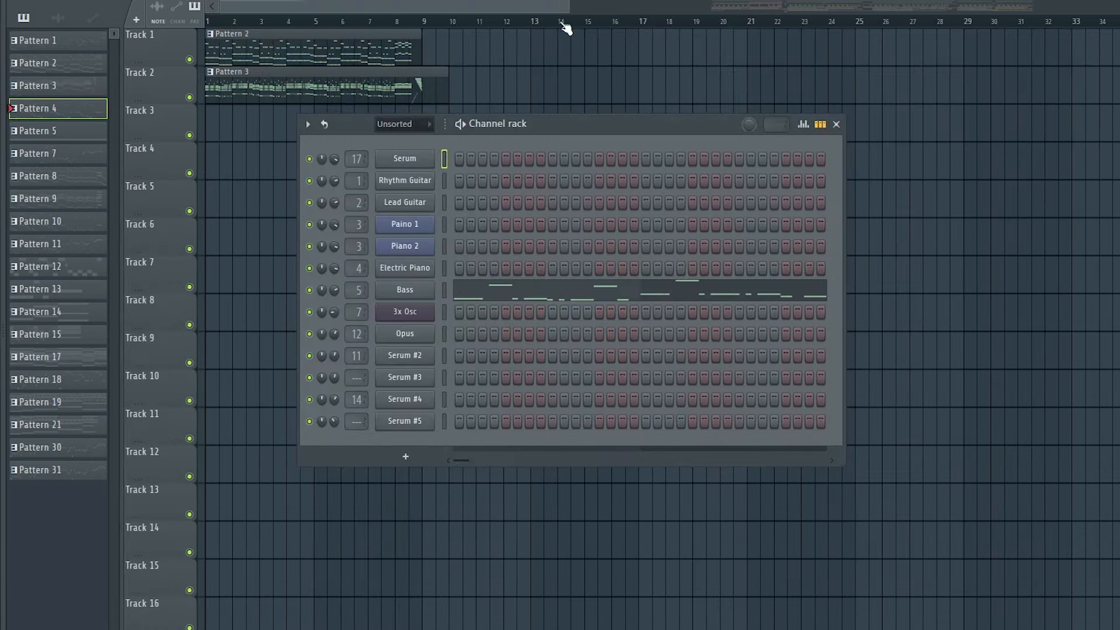
Step: Open the Bass channel's notes in Pattern 4 and play the rhythmic line with octave jumps
{"action": "left_click", "coordinate": [526, 303]}
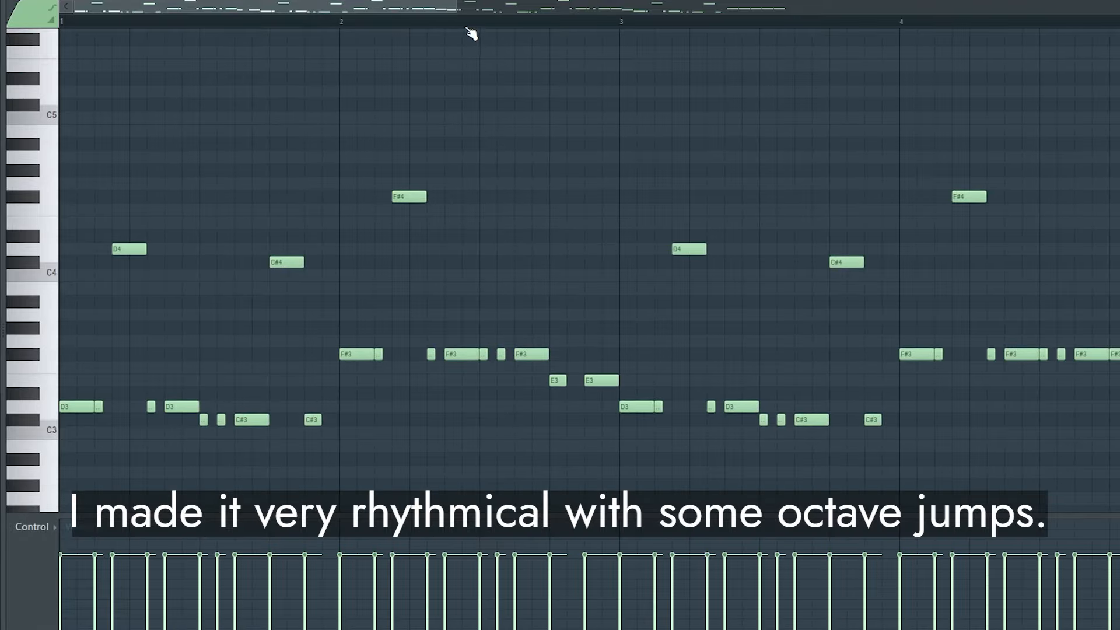
{"action": "scroll", "coordinate": [470, 33], "scroll_direction": "down", "scroll_amount": 2}
{"action": "key", "text": "space"}
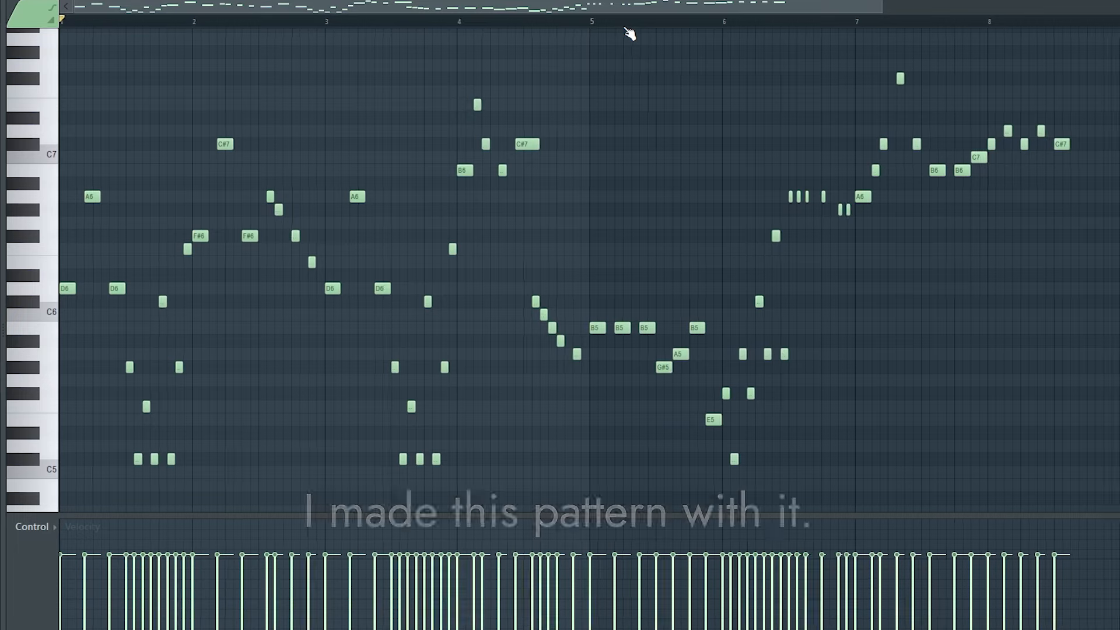
Step: Play the synth pattern, and audition the added saw notes around bar 4 and from bar 7
{"action": "key", "text": "space"}
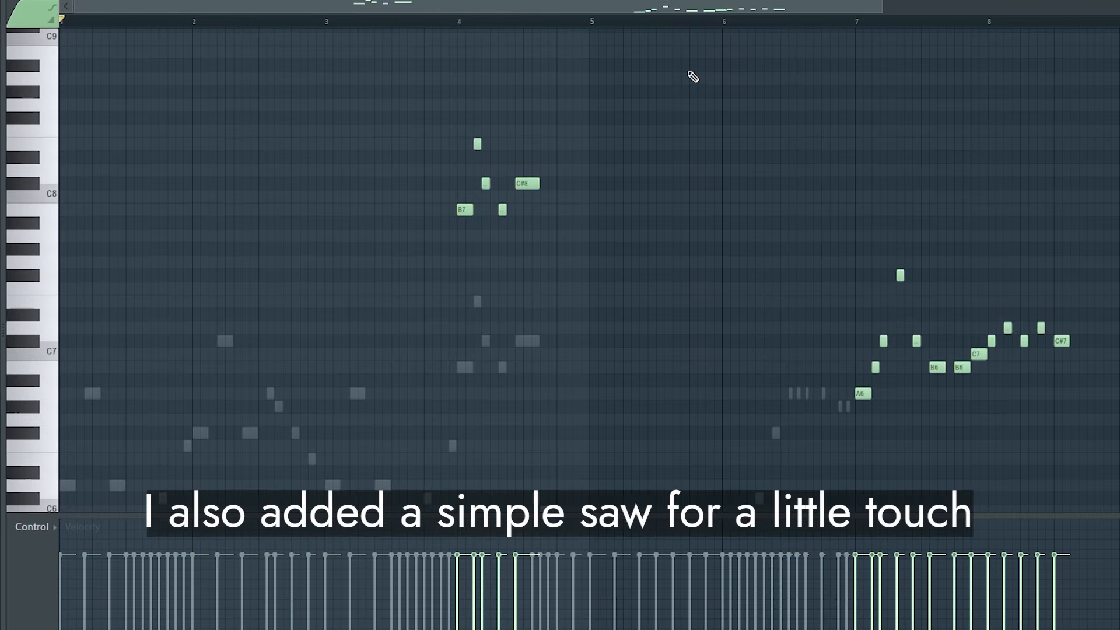
{"action": "left_click", "coordinate": [458, 22]}
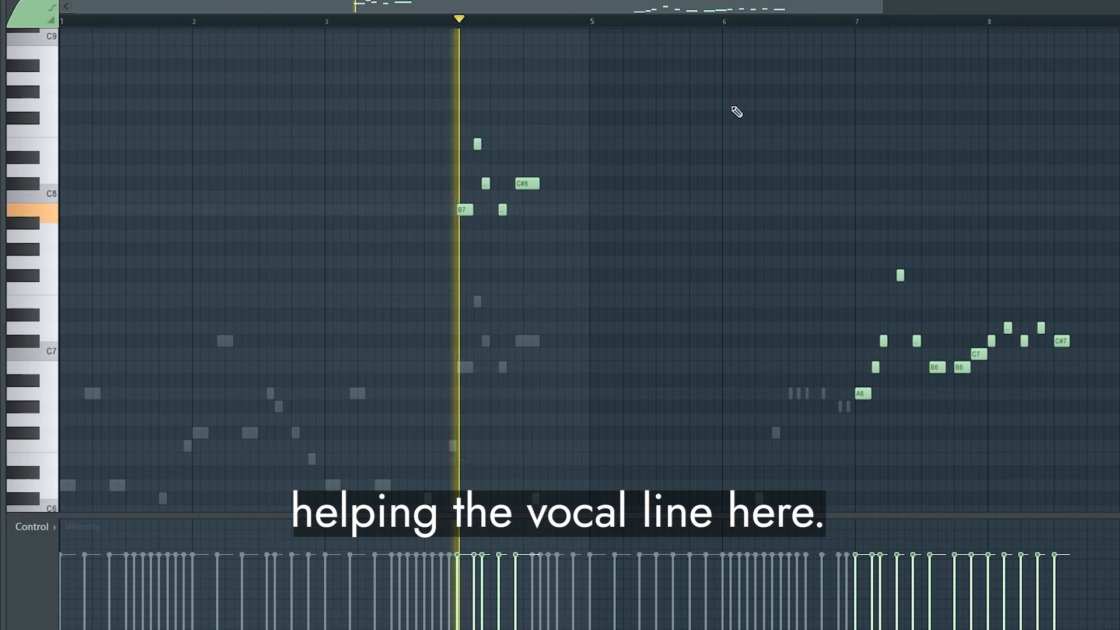
{"action": "left_click", "coordinate": [881, 21]}
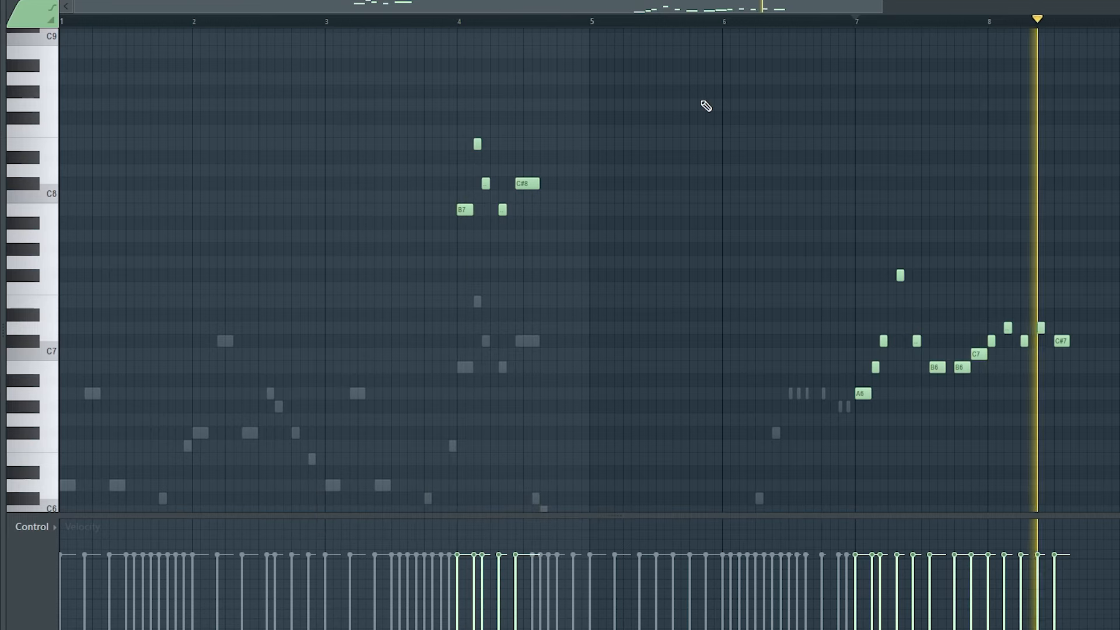
{"action": "key", "text": "space"}
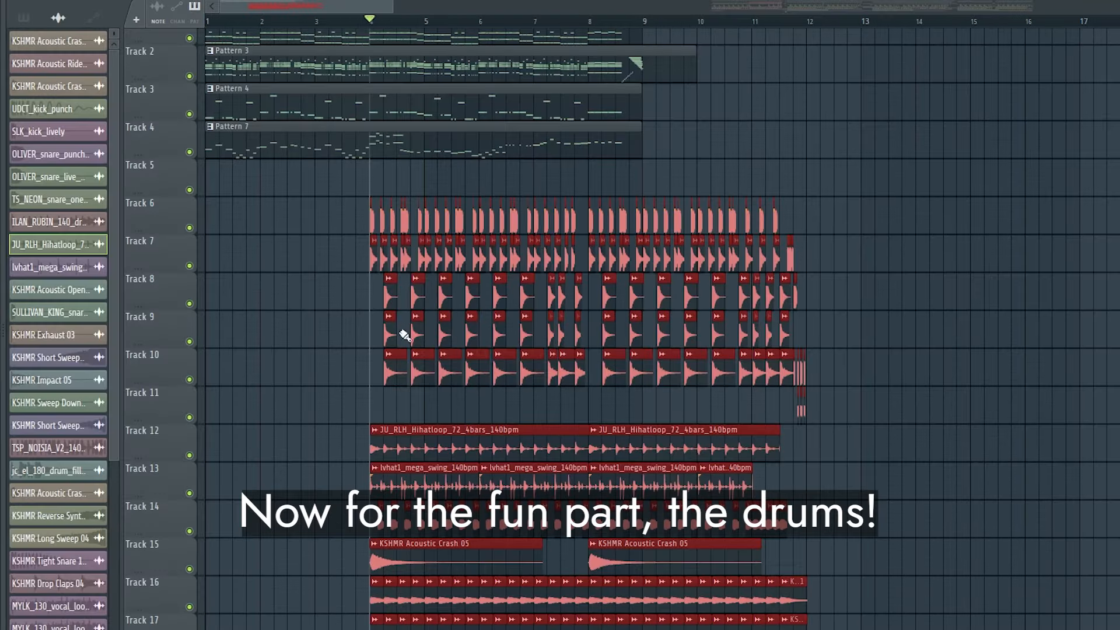
Step: Move all the selected drum clips in the playlist from bar 4 to bar 1 and deselect them
{"action": "left_click_drag", "start_coordinate": [405, 336], "coordinate": [241, 335]}
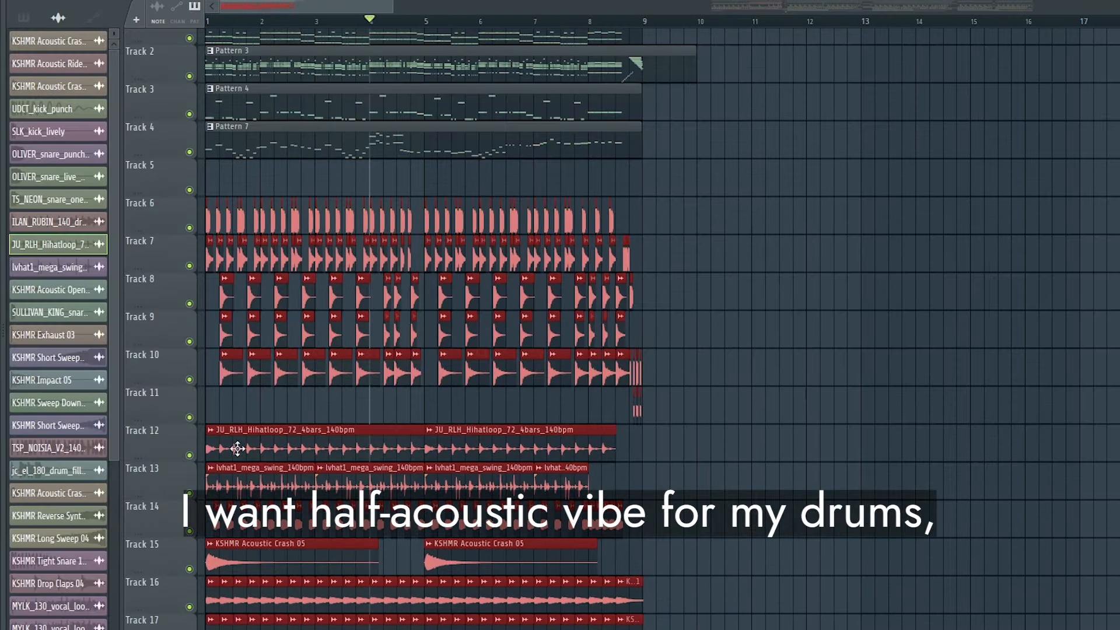
{"action": "left_click", "coordinate": [745, 382]}
{"action": "scroll", "coordinate": [729, 380], "scroll_direction": "down", "scroll_amount": 3}
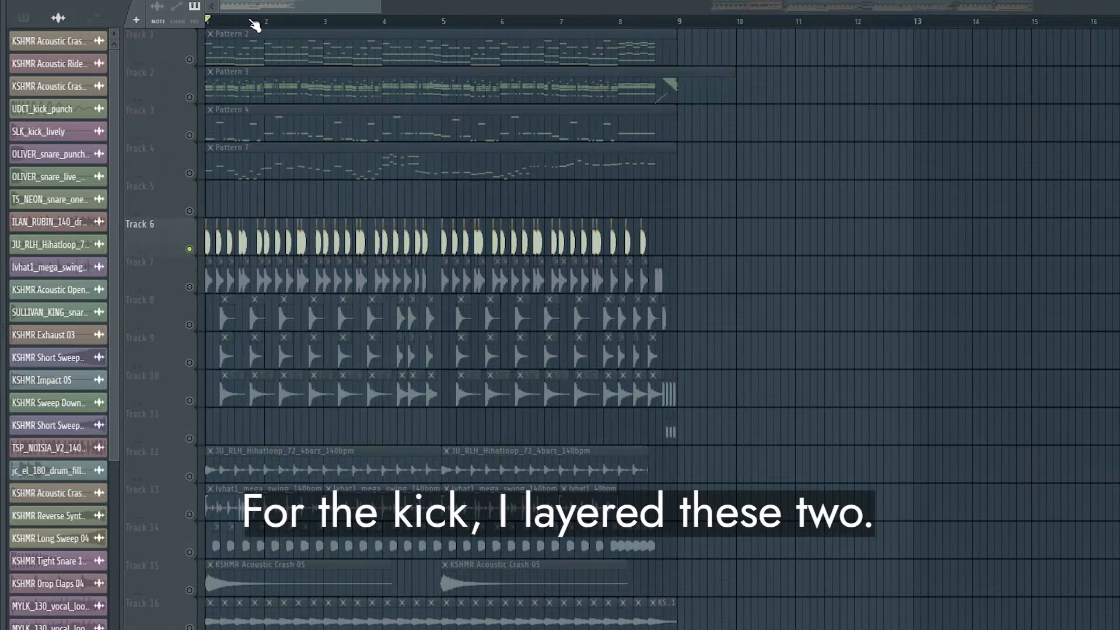
Step: Audition the kick layers on Tracks 6 and 7 and the snare layer on Track 8 from the start of the playlist
{"action": "scroll", "coordinate": [253, 23], "scroll_direction": "up", "scroll_amount": 5}
{"action": "left_click_drag", "start_coordinate": [253, 23], "coordinate": [198, 10]}
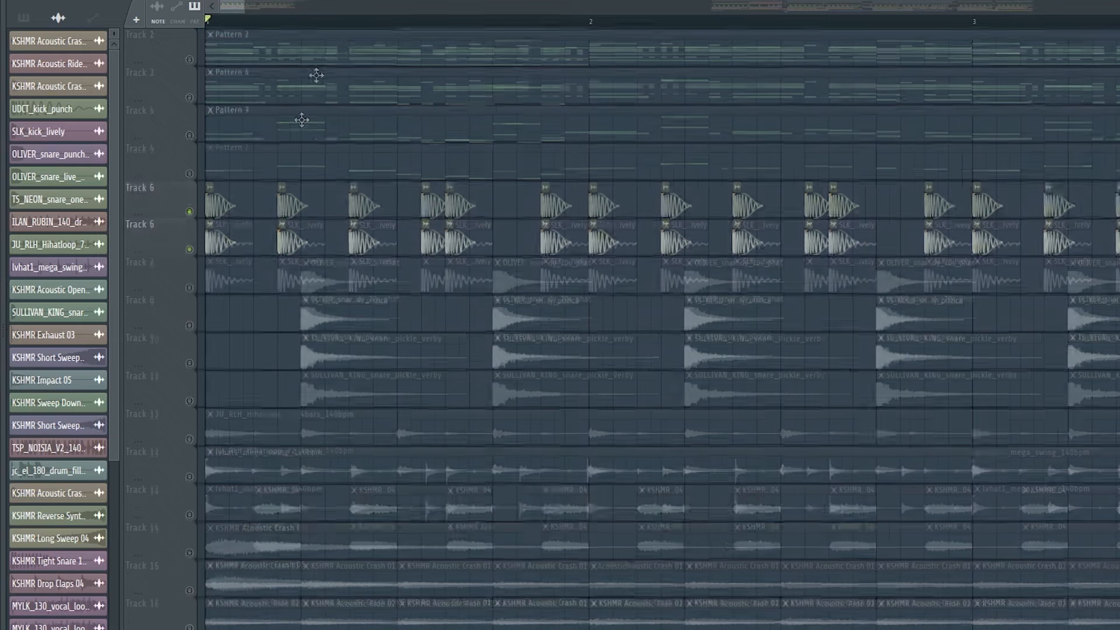
{"action": "key", "text": "space"}
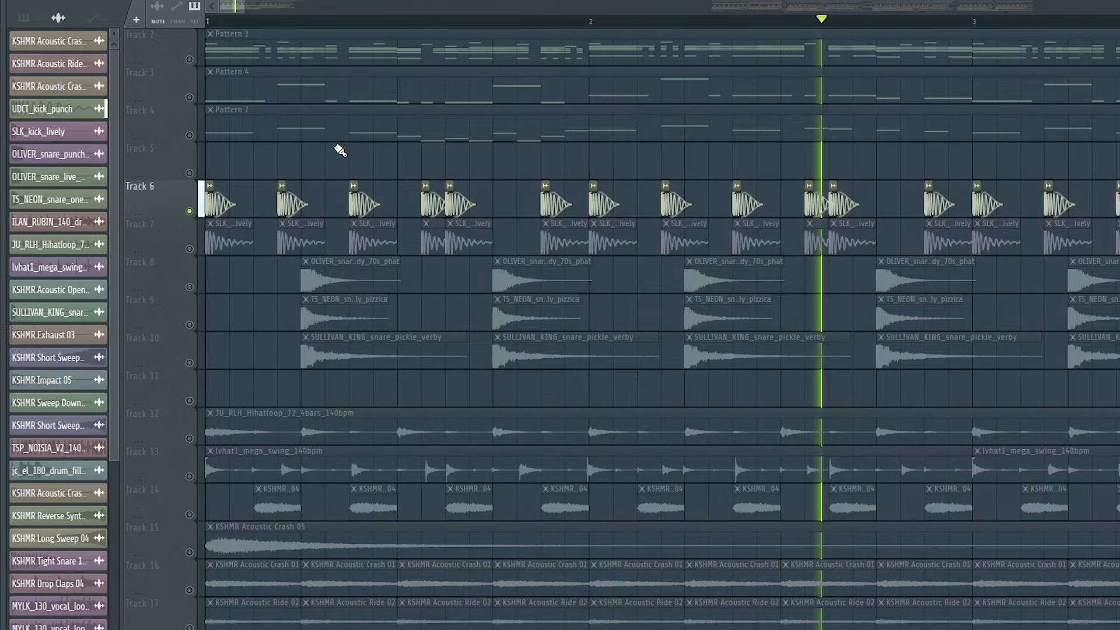
{"action": "key", "text": "space"}
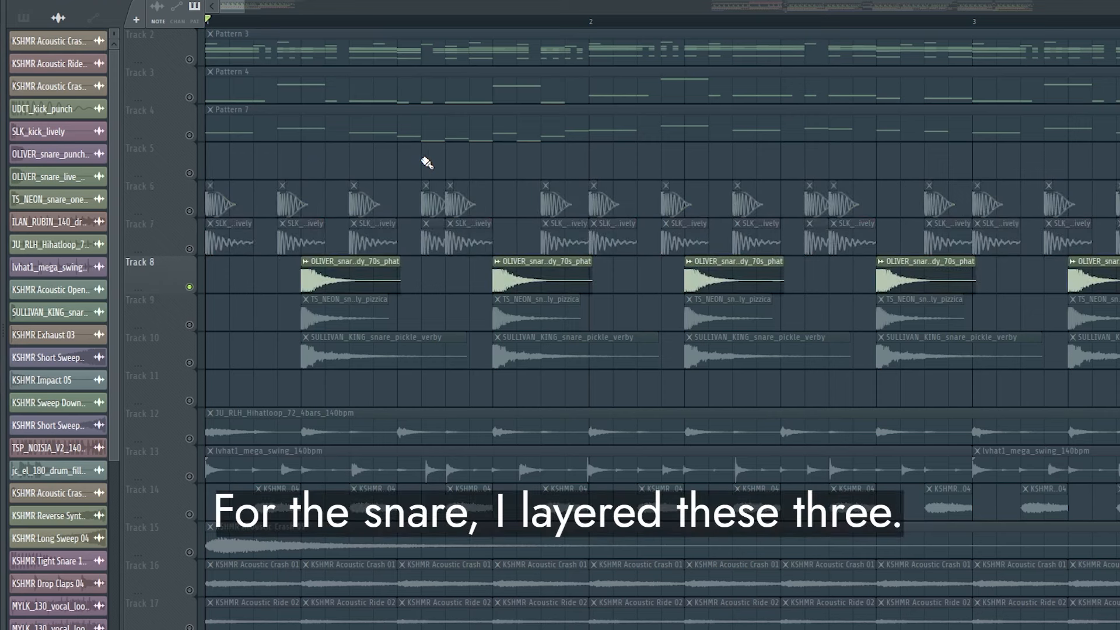
{"action": "key", "text": "space"}
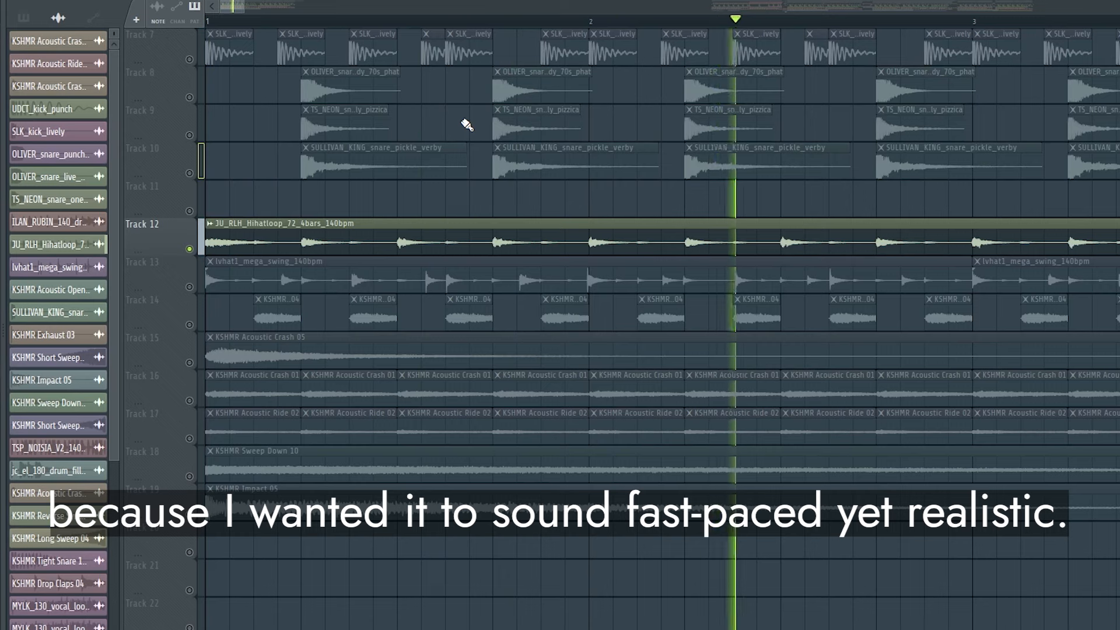
Step: Solo the hi-hat loop on Track 13 and audition it along with the open hi-hat, crash and ride layers below
{"action": "right_click", "coordinate": [189, 286]}
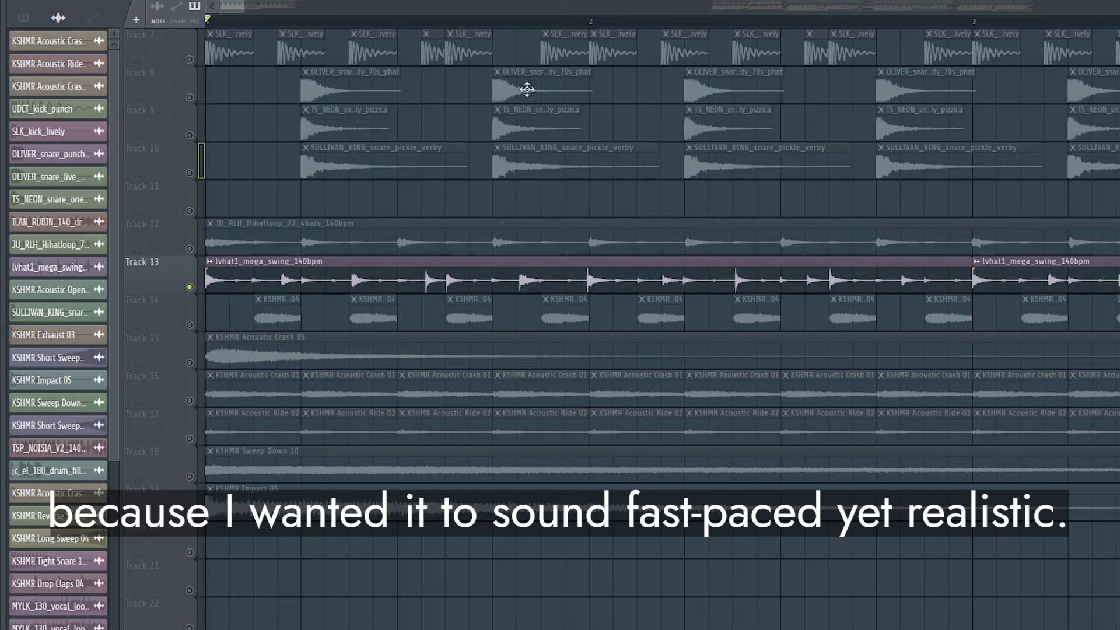
{"action": "key", "text": "space"}
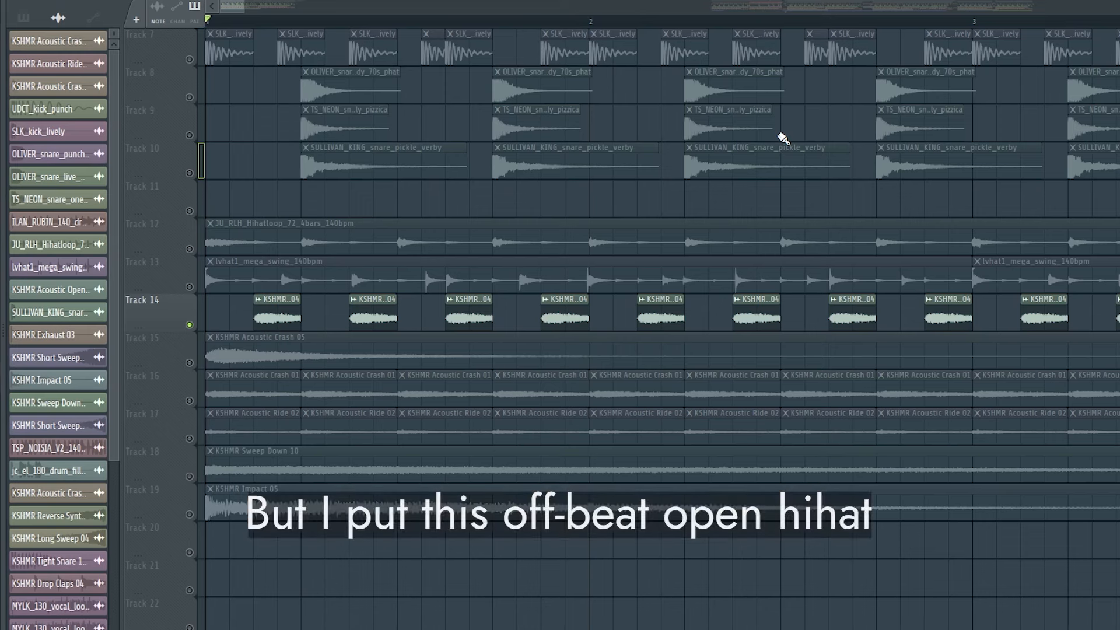
{"action": "key", "text": "space"}
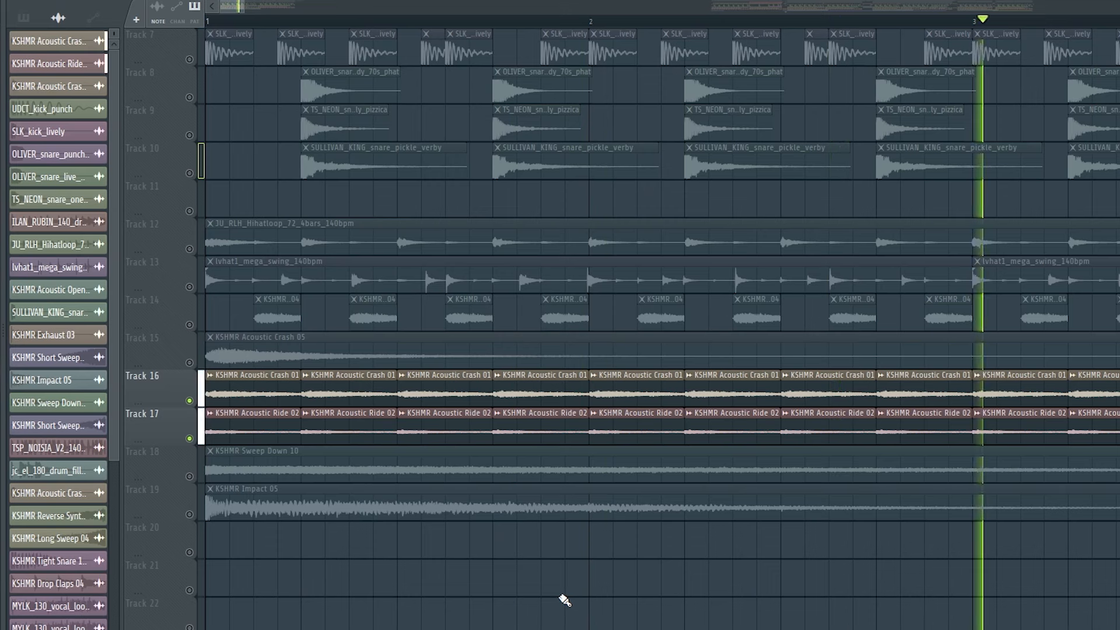
{"action": "key", "text": "space"}
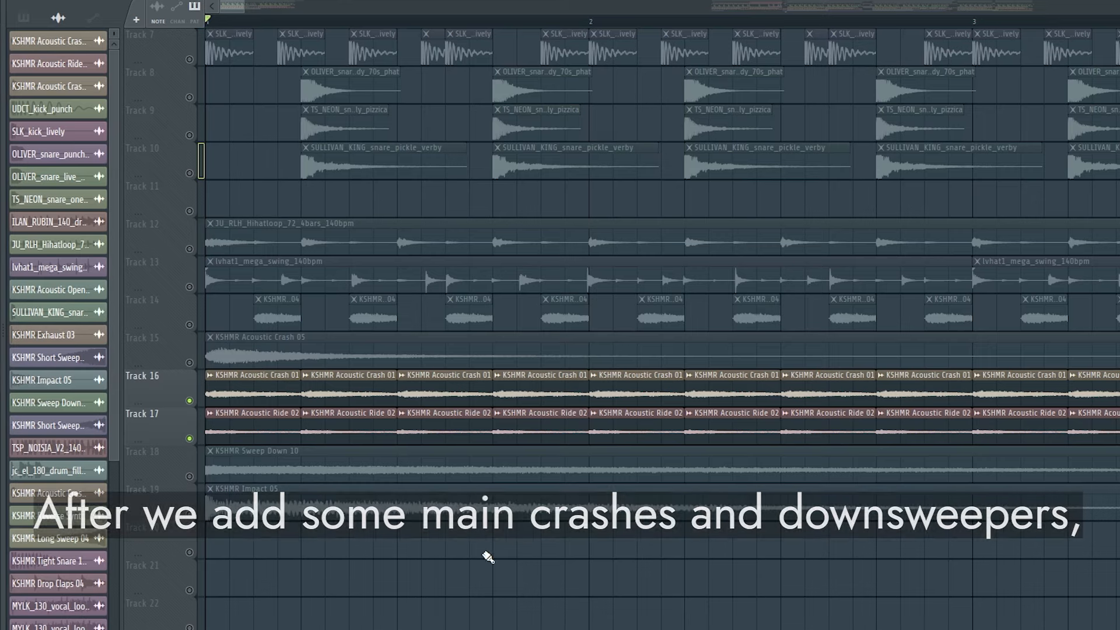
Step: Solo the crash, sweep down and impact on Tracks 15, 18 and 19, play them together, and release the solo
{"action": "right_click", "coordinate": [190, 363]}
{"action": "left_click", "coordinate": [190, 477]}
{"action": "left_click", "coordinate": [190, 514]}
{"action": "key", "text": "space"}
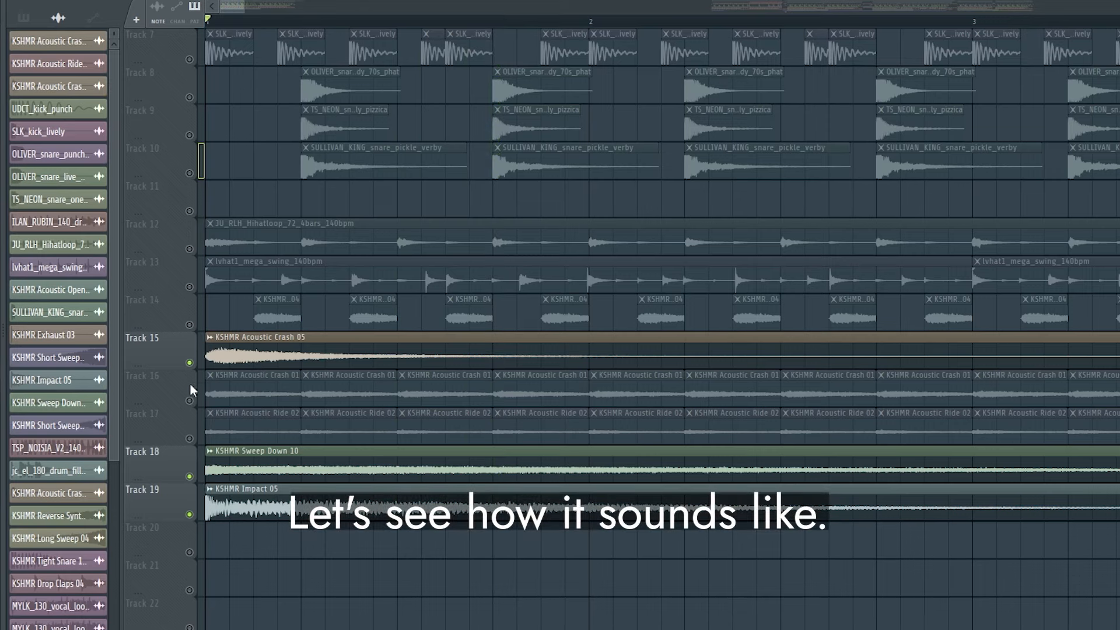
{"action": "right_click", "coordinate": [190, 363]}
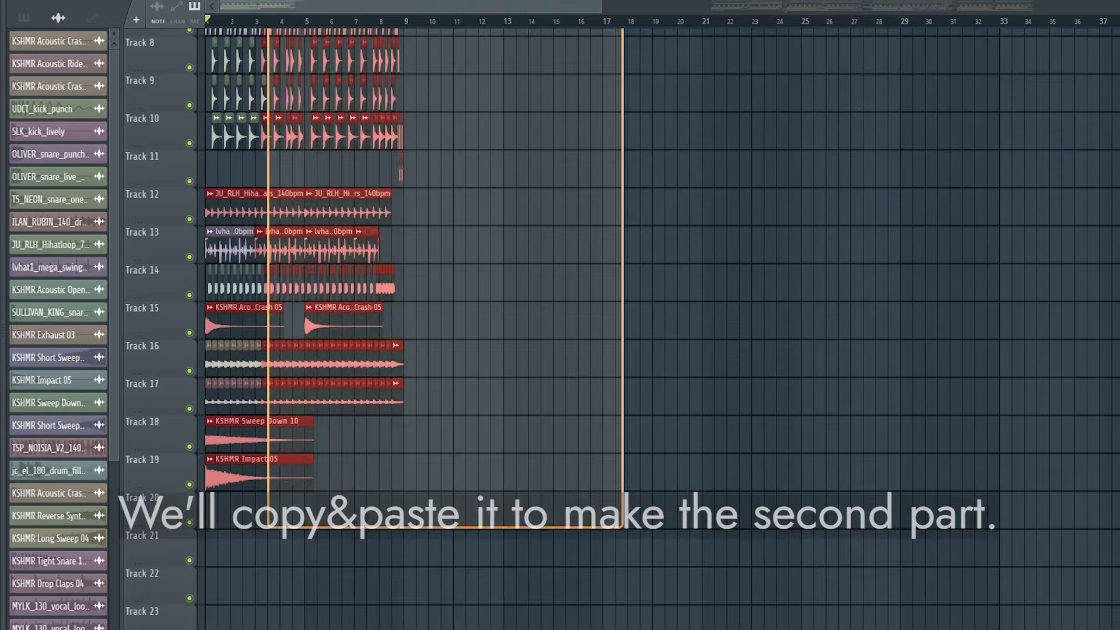
Step: Place a copy of the selected eight-bar section's clips at bar 9 to make the second part
{"action": "scroll", "coordinate": [253, 54], "scroll_direction": "up", "scroll_amount": 5}
{"action": "left_click_drag", "start_coordinate": [253, 54], "coordinate": [451, 54]}
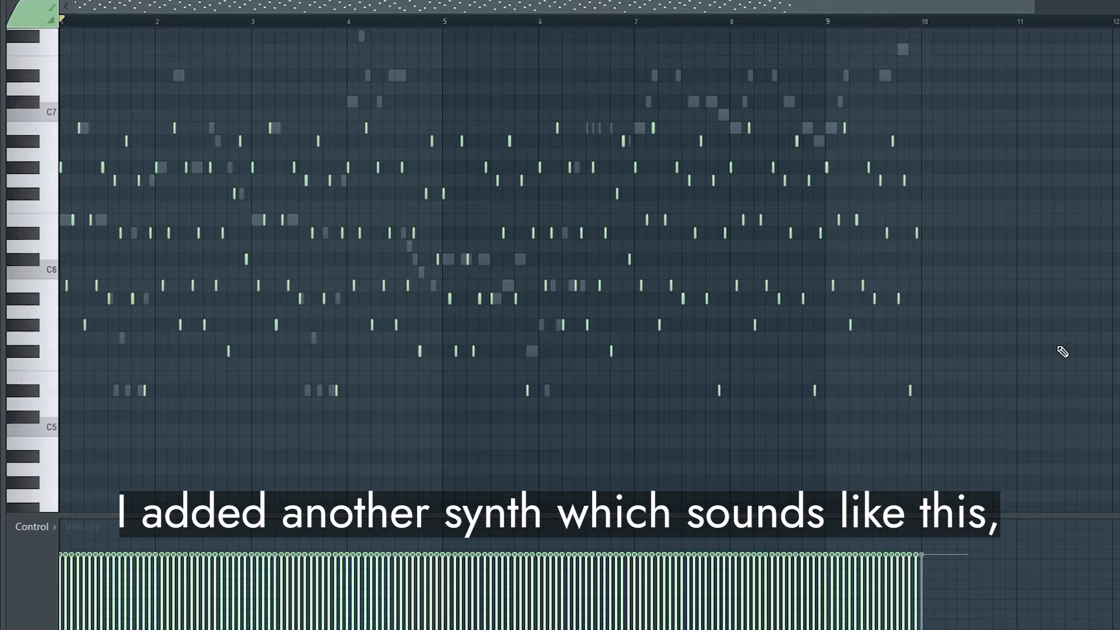
Step: Play the additional synth's fast arpeggiated pattern in the piano roll
{"action": "key", "text": "space"}
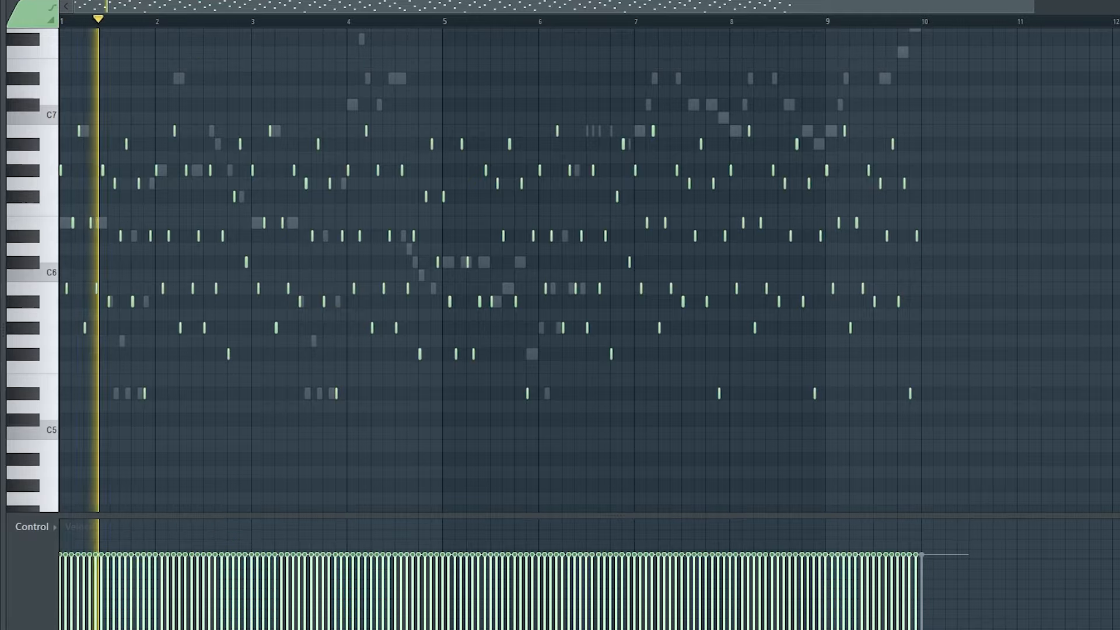